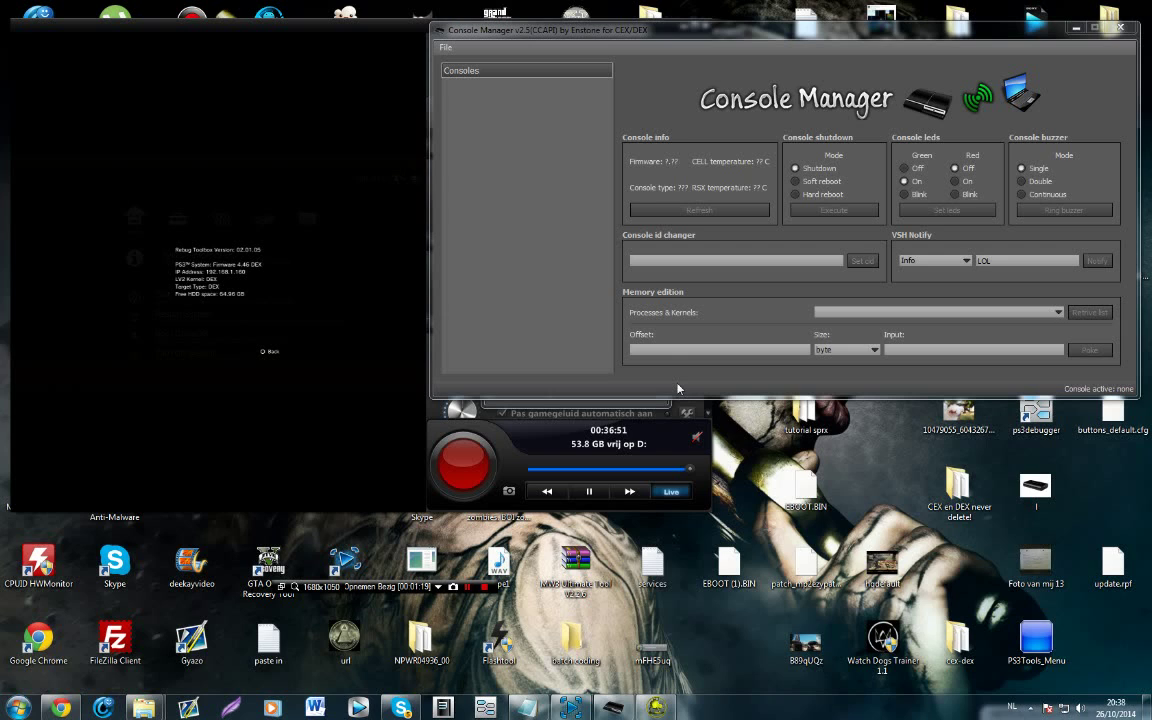
Add a new console at IP 192.168.1.160 named 'cfw ps3'.
left_click(446, 48)
left_click(466, 66)
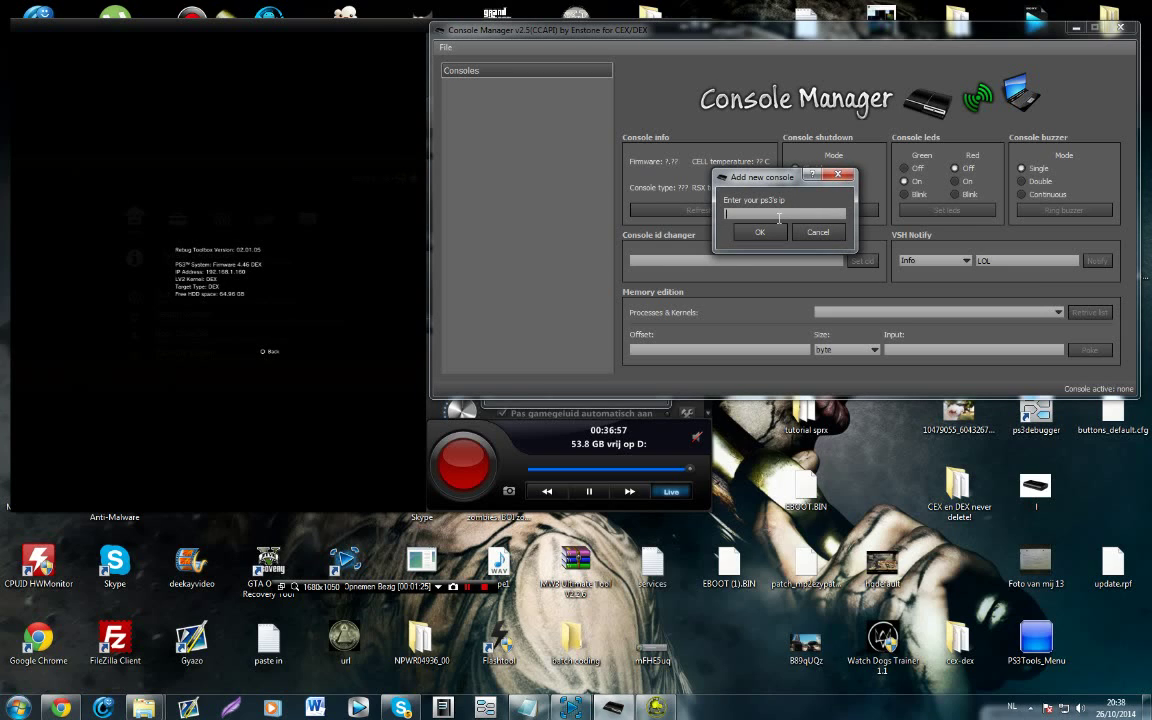
type("192.16")
type("8")
type("1.160")
key("Return")
type("cfw ps3")
key("Return")
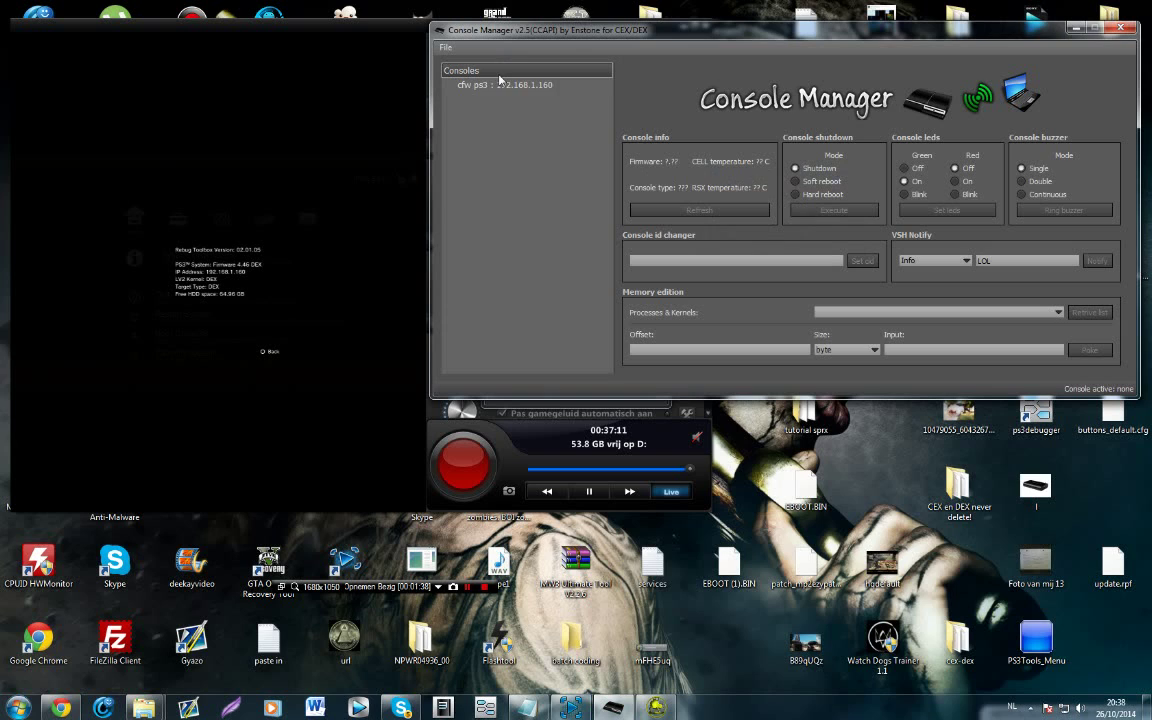
Connect to the cfw ps3 console and acknowledge the success message.
right_click(468, 86)
left_click(472, 95)
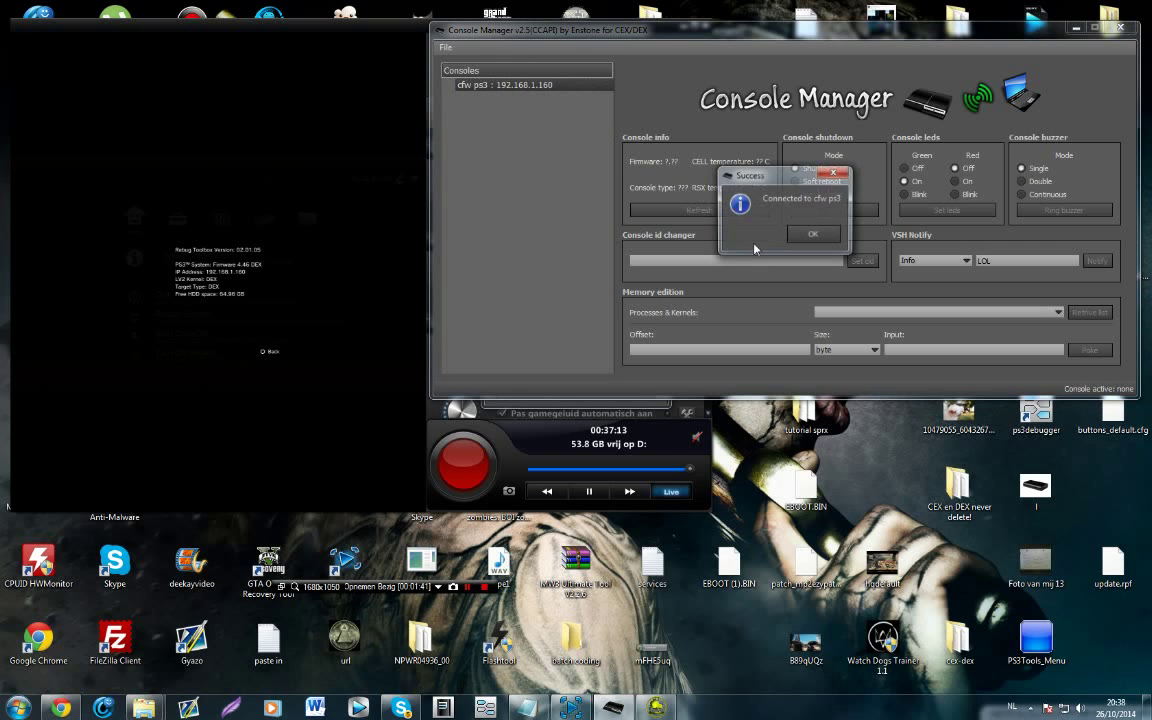
left_click(812, 238)
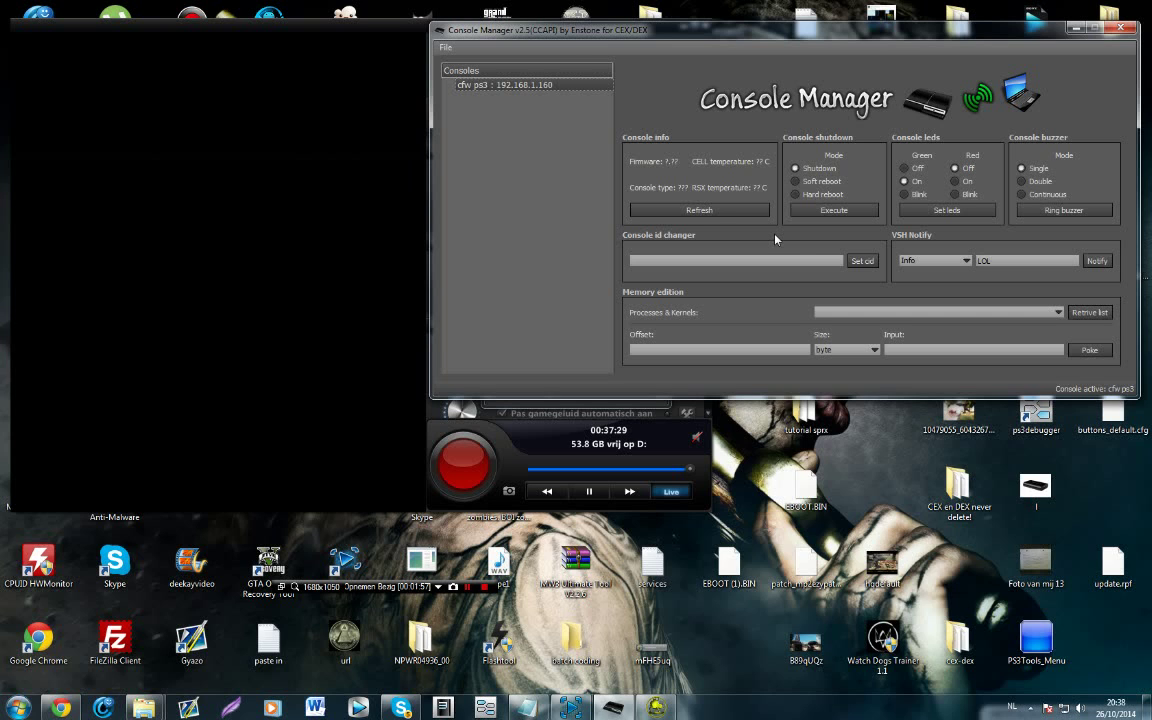
Move the Game Capture preview to the right and the Console Manager window lower.
left_click_drag(293, 50, 813, 50)
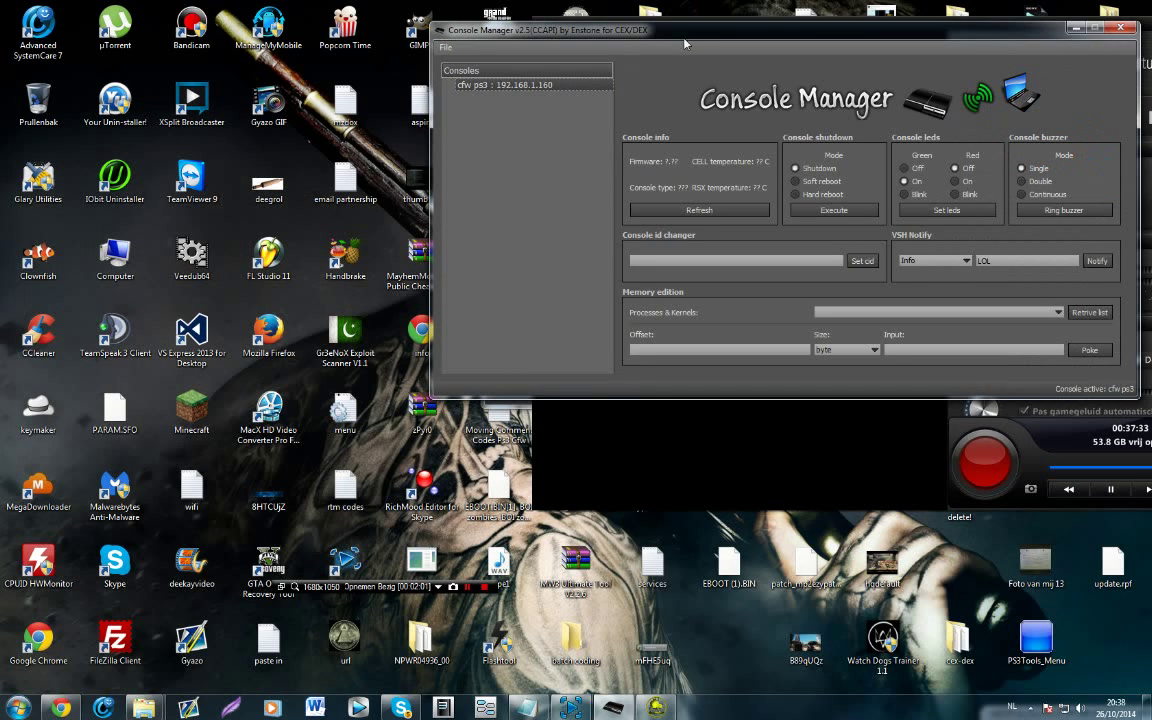
left_click_drag(630, 28, 623, 156)
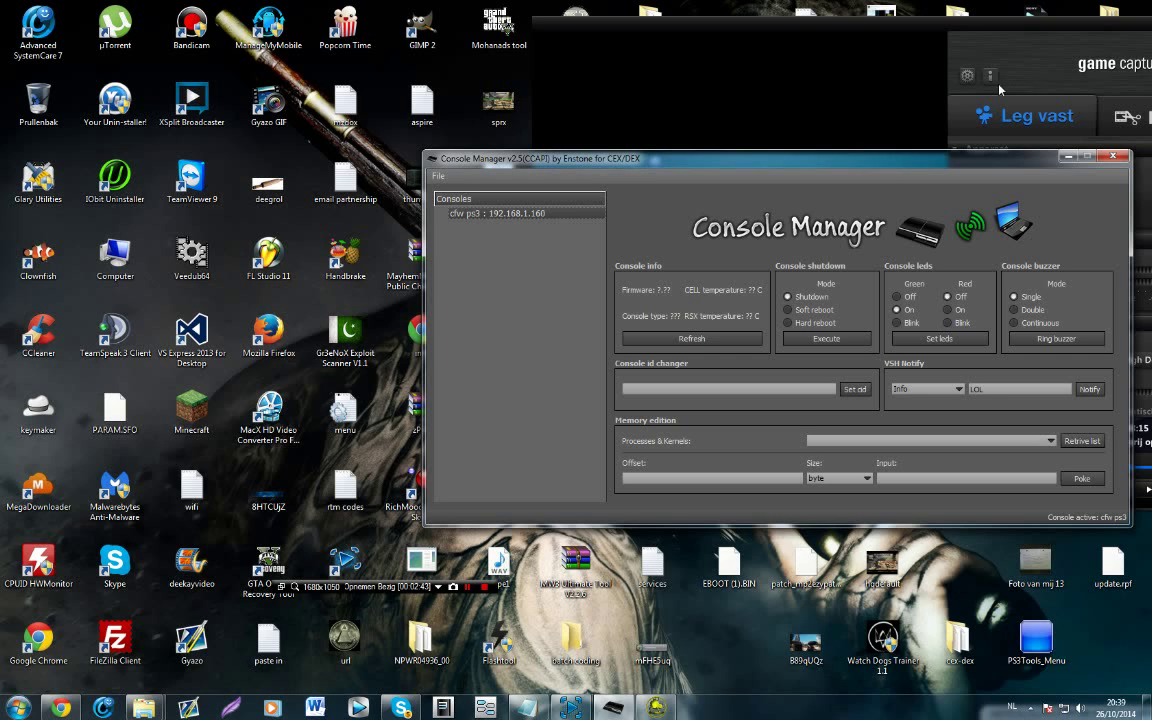
Bring the Game Capture preview back on screen, then finish the FMJT login to open MW3 Project Memories.
left_click(908, 39)
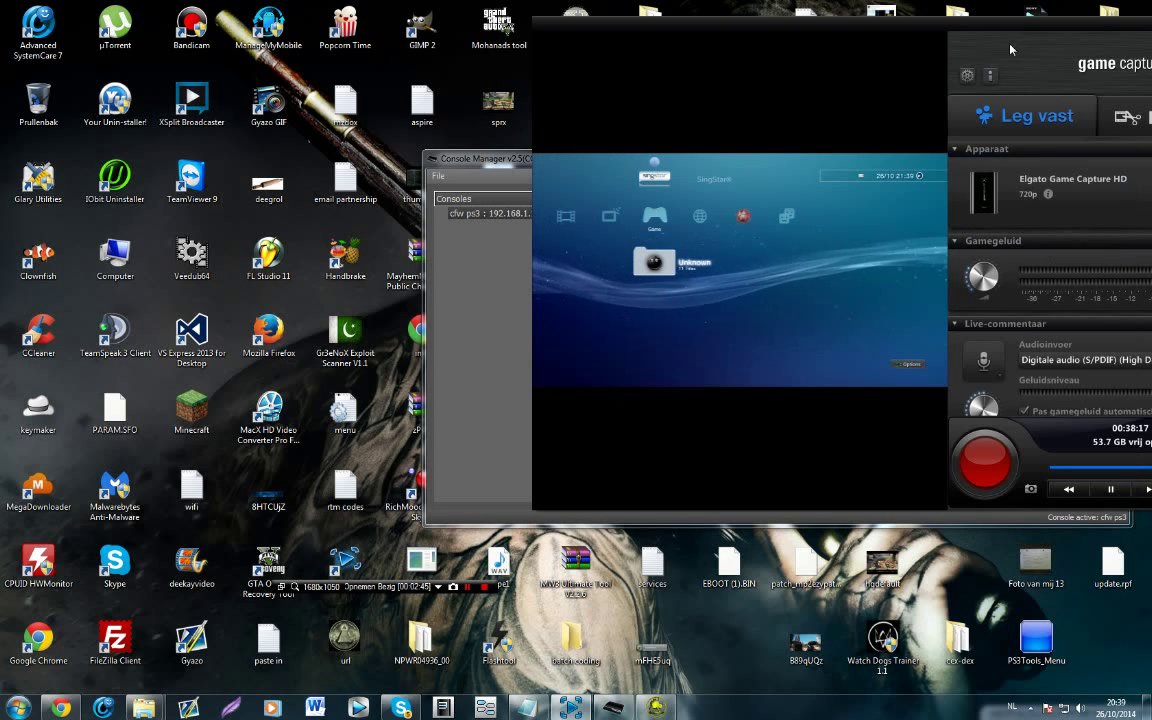
left_click_drag(1080, 30, 766, 58)
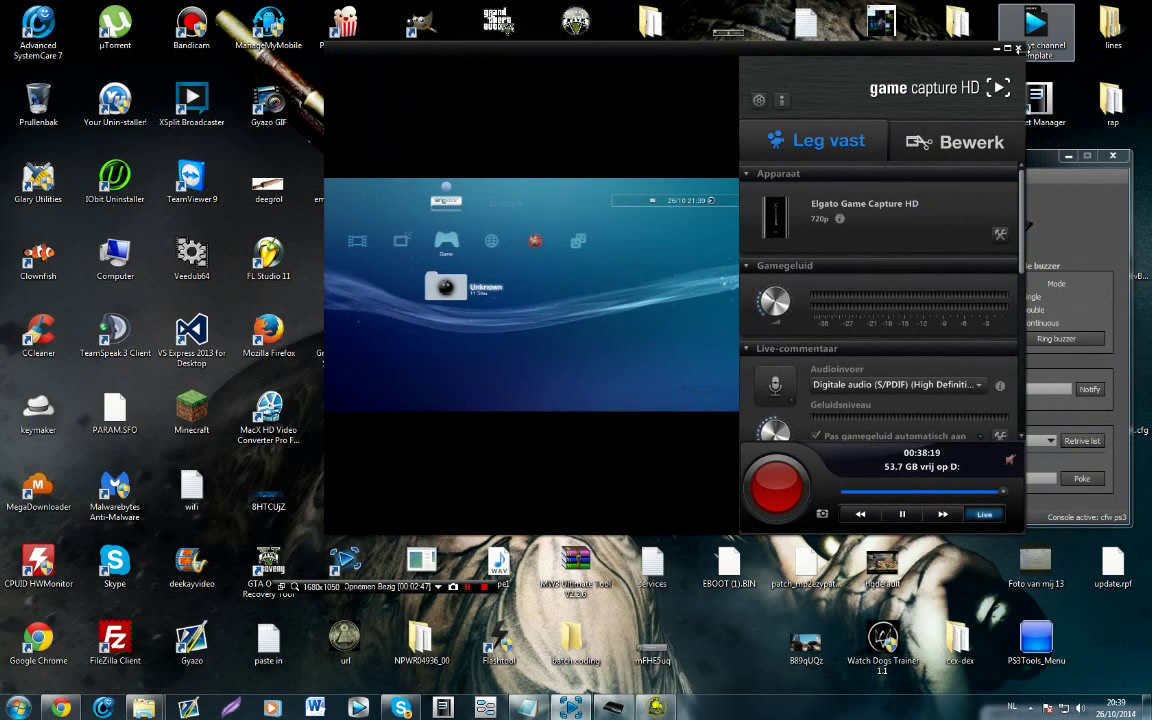
double_click(829, 109)
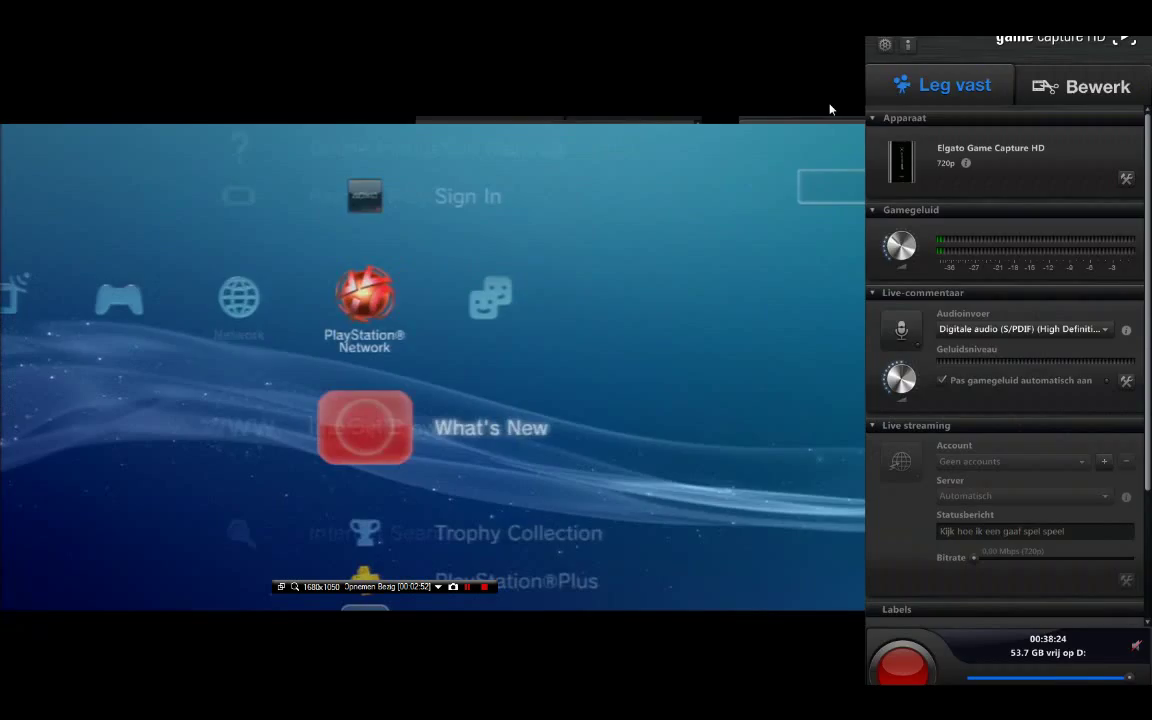
double_click(829, 109)
left_click(668, 709)
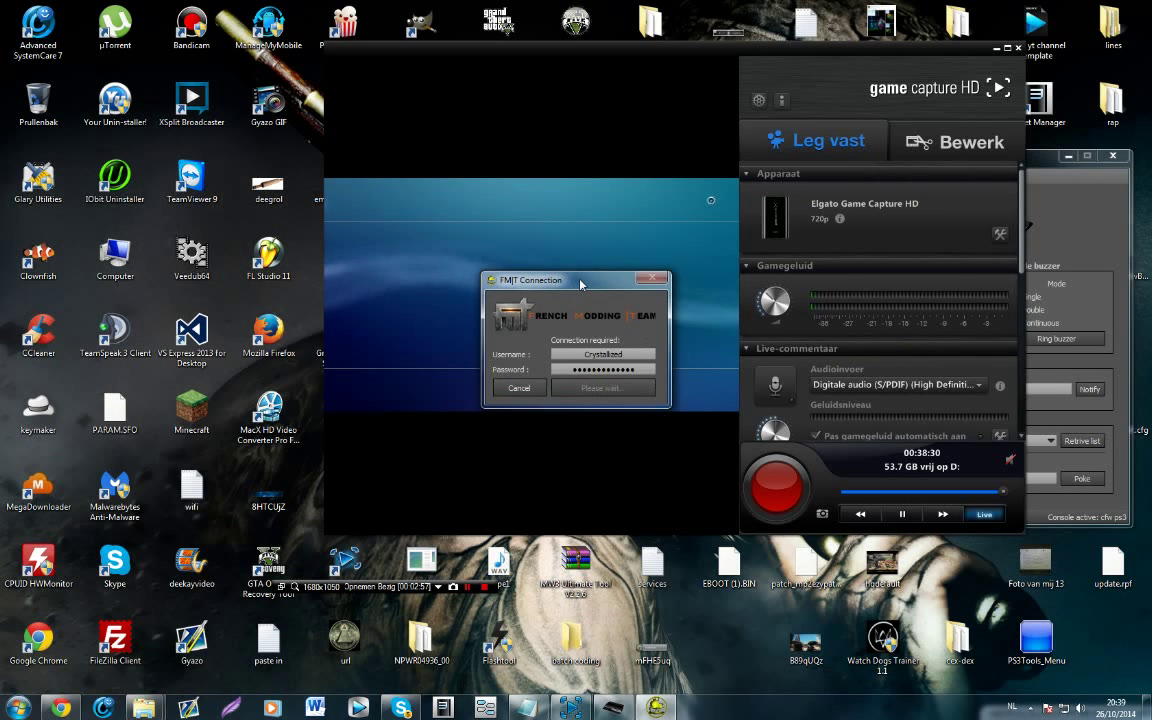
key("Return")
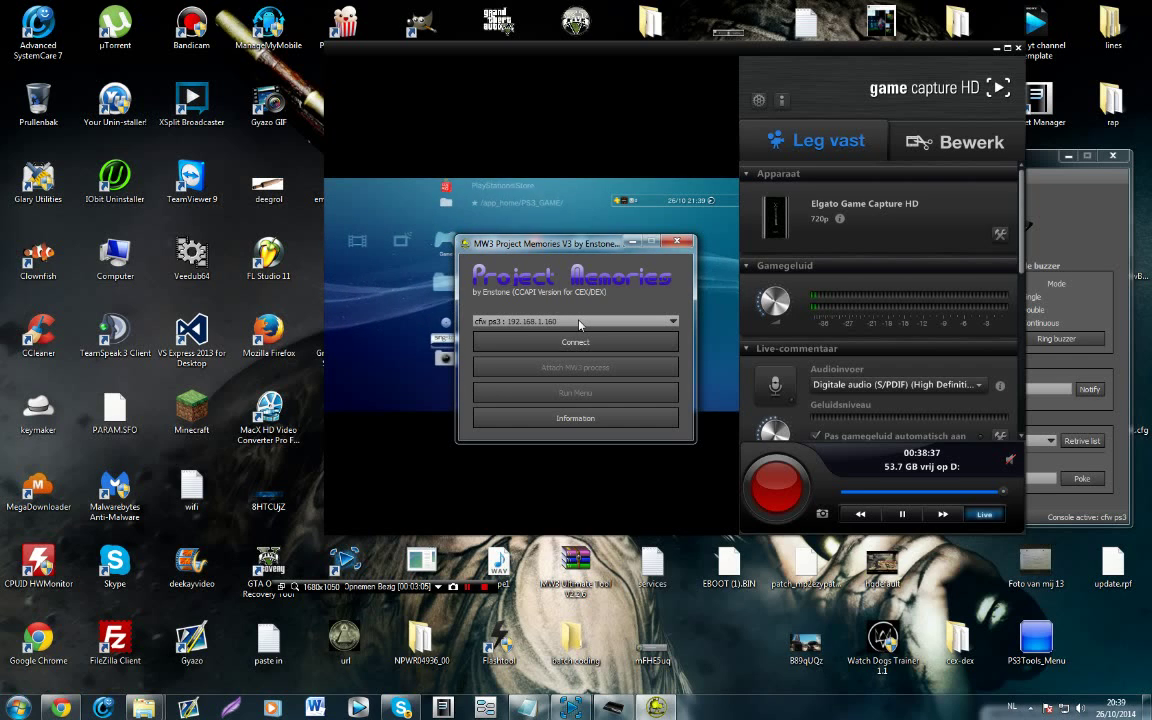
Connect Project Memories to cfw ps3 and attach it to the MW3 process.
left_click(665, 322)
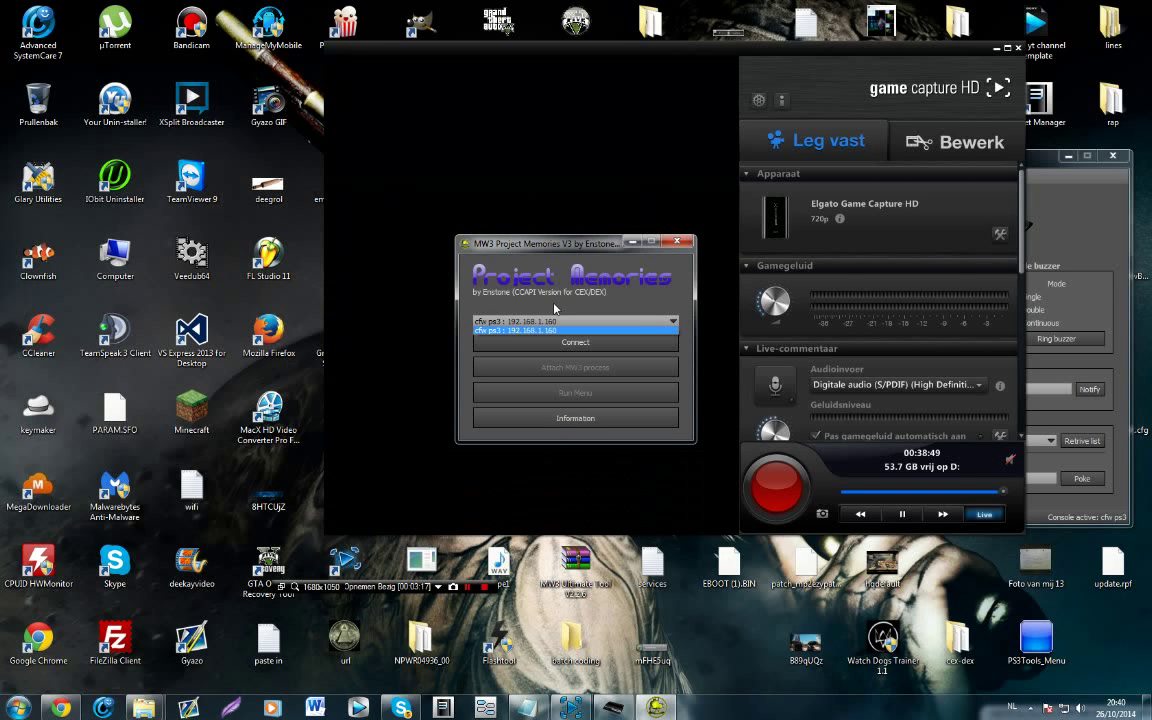
left_click(563, 333)
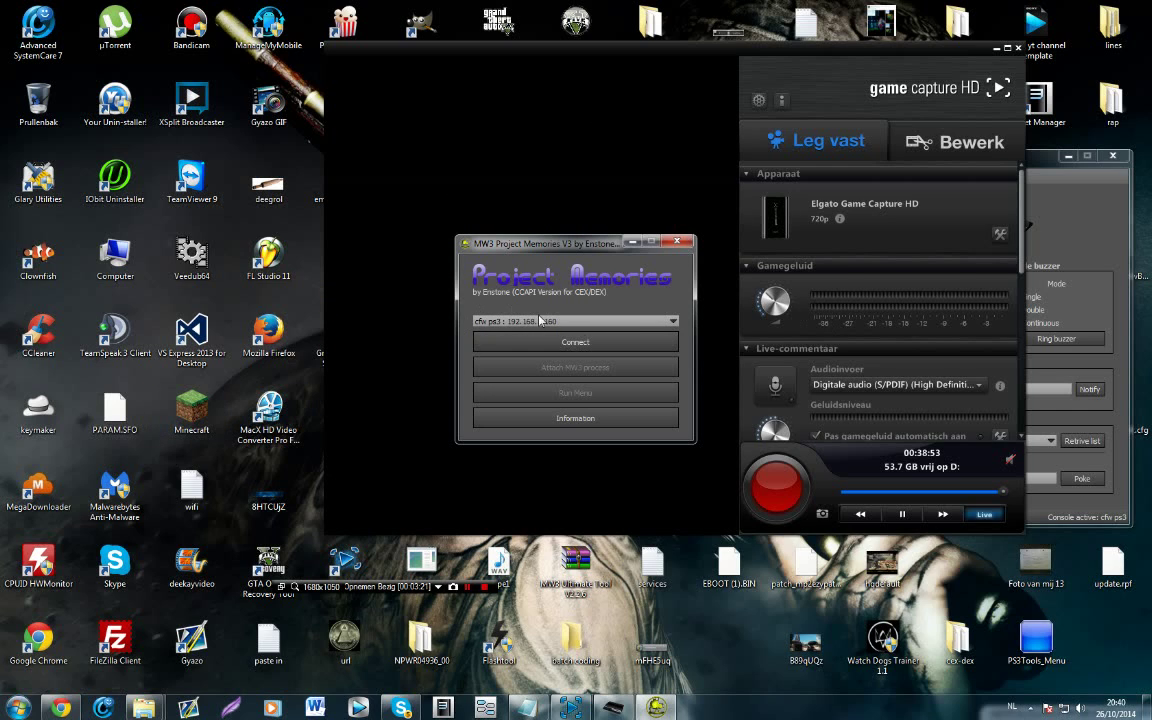
left_click(598, 346)
key("Return")
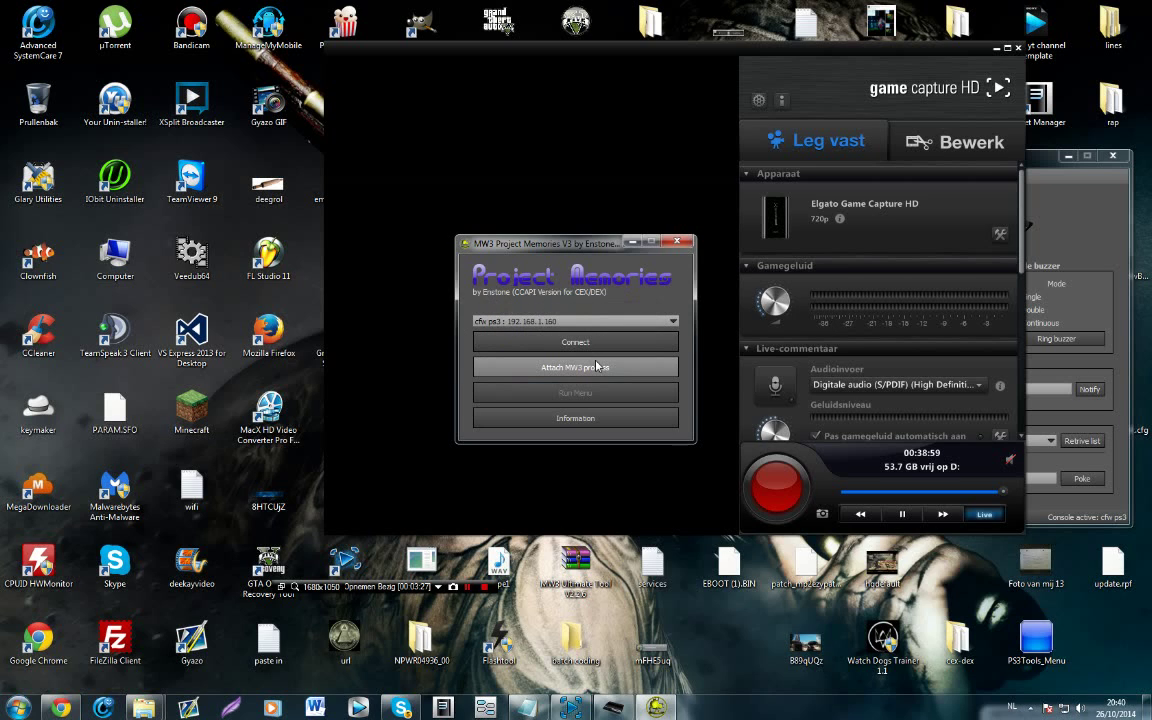
left_click(597, 366)
key("Return")
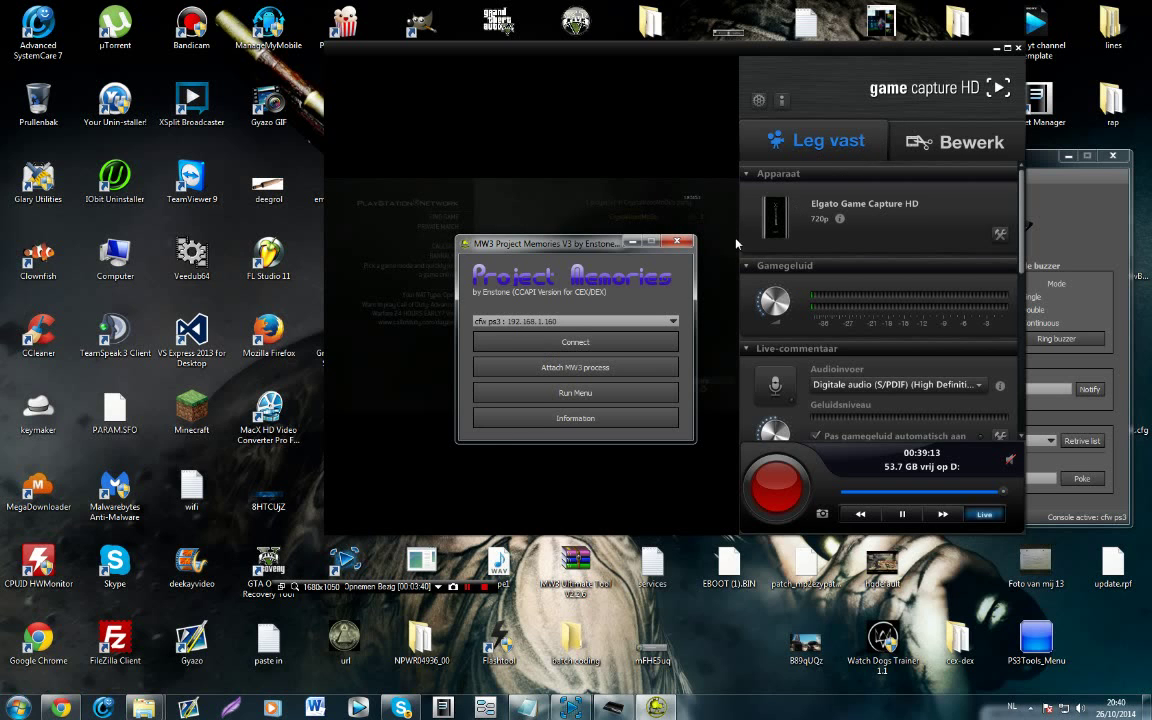
Show the game preview fullscreen, then return to Project Memories.
left_click(1007, 48)
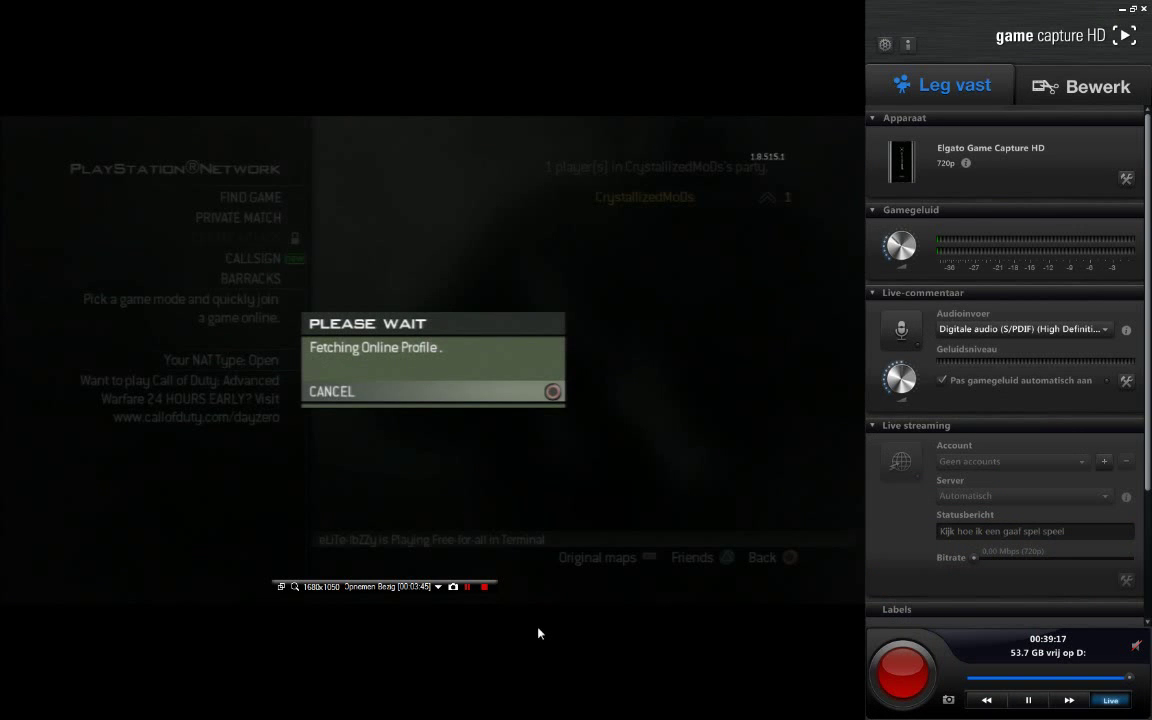
key("alt+Tab")
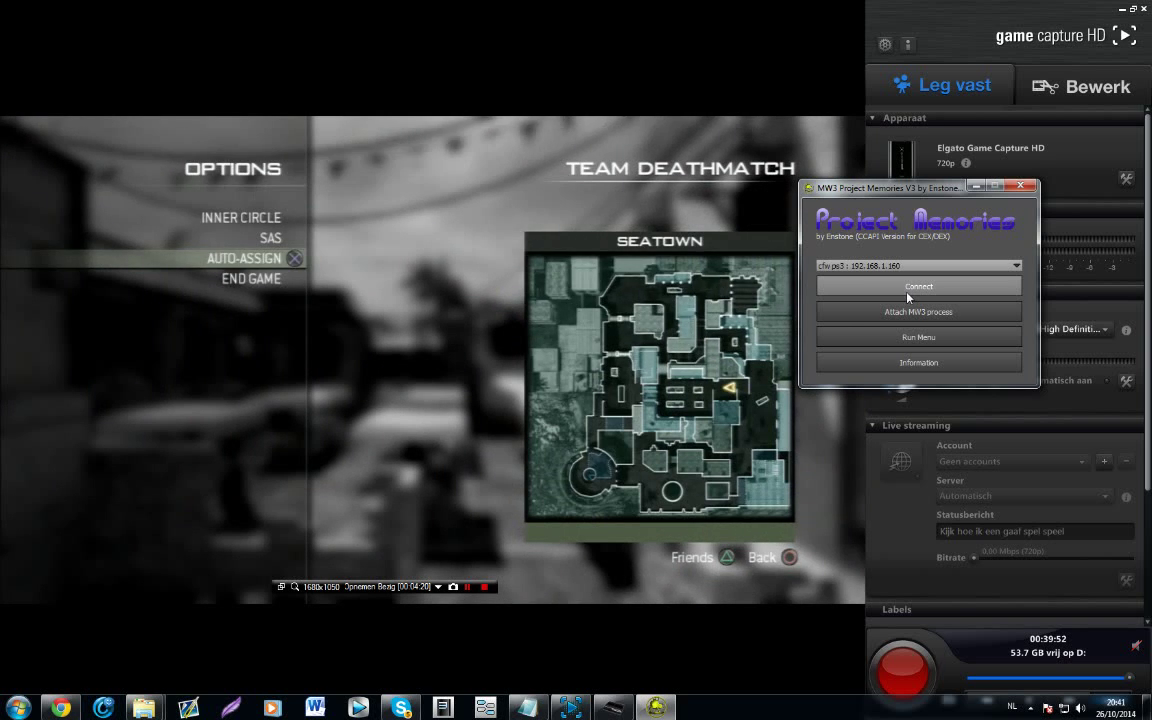
Run the mod menu in the Seatown match, then exit the fullscreen preview.
left_click(908, 338)
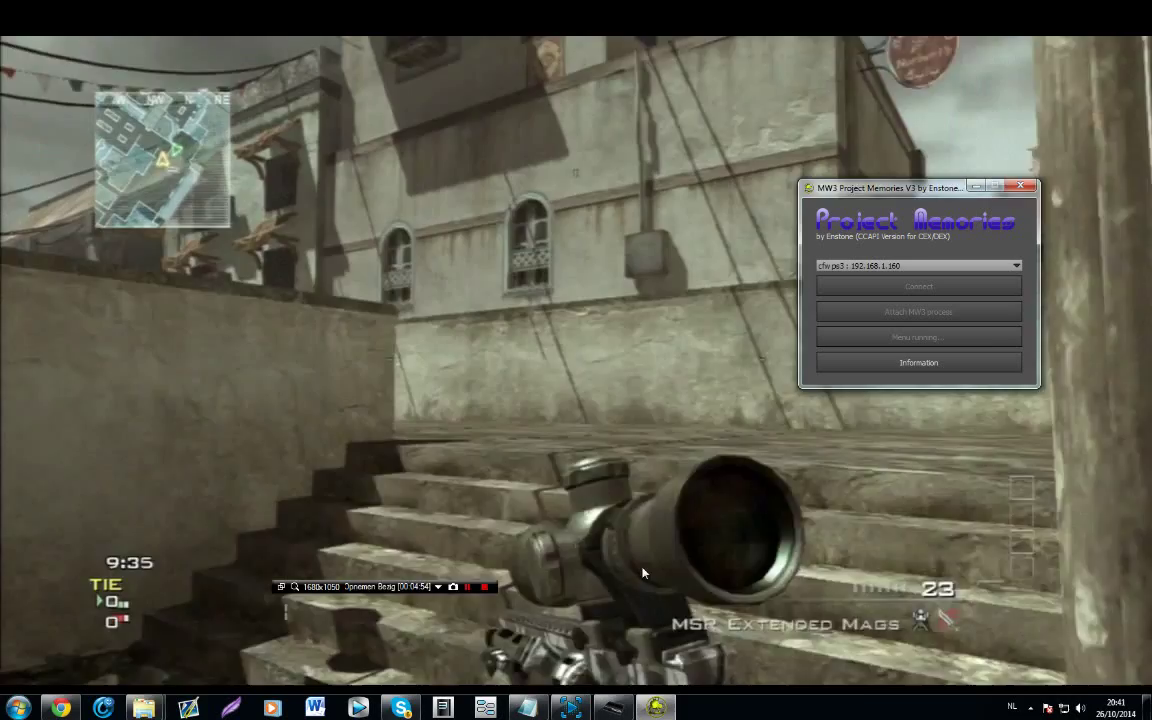
key("Escape")
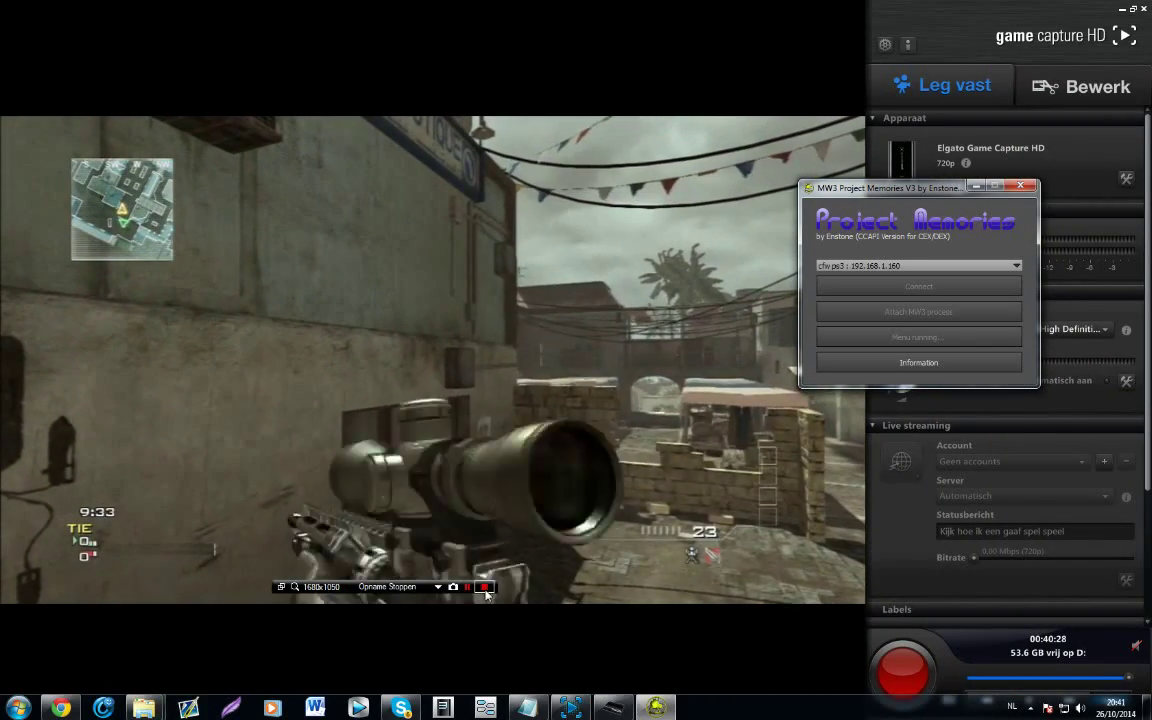